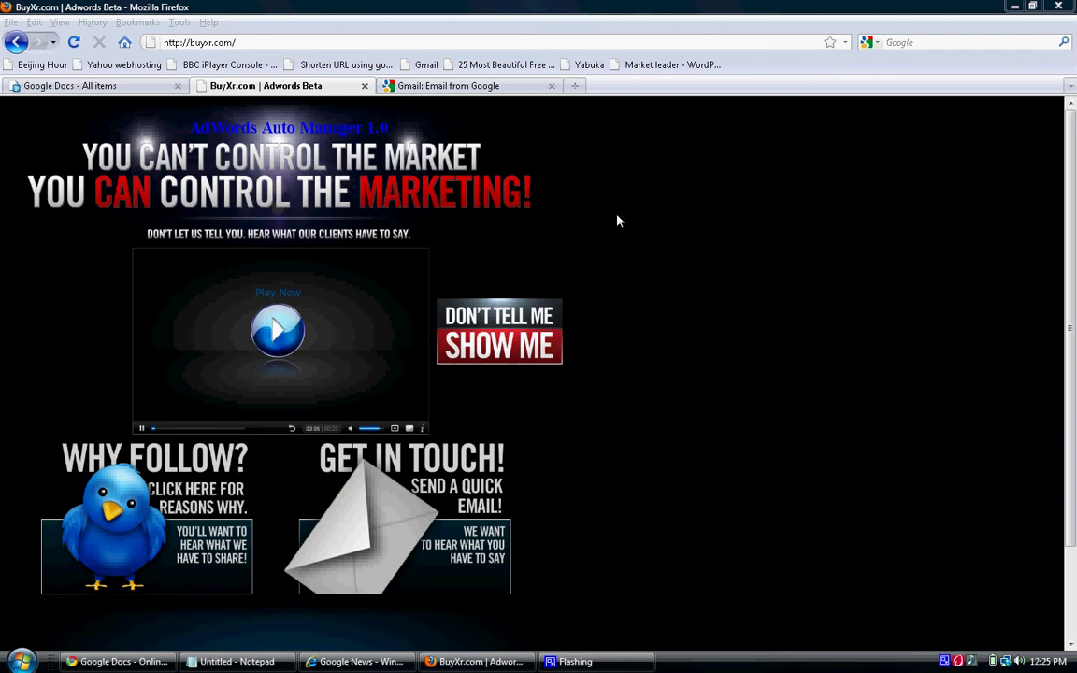
Sign in to Gmail with the account's username and password.
left_click(487, 85)
left_click(962, 241)
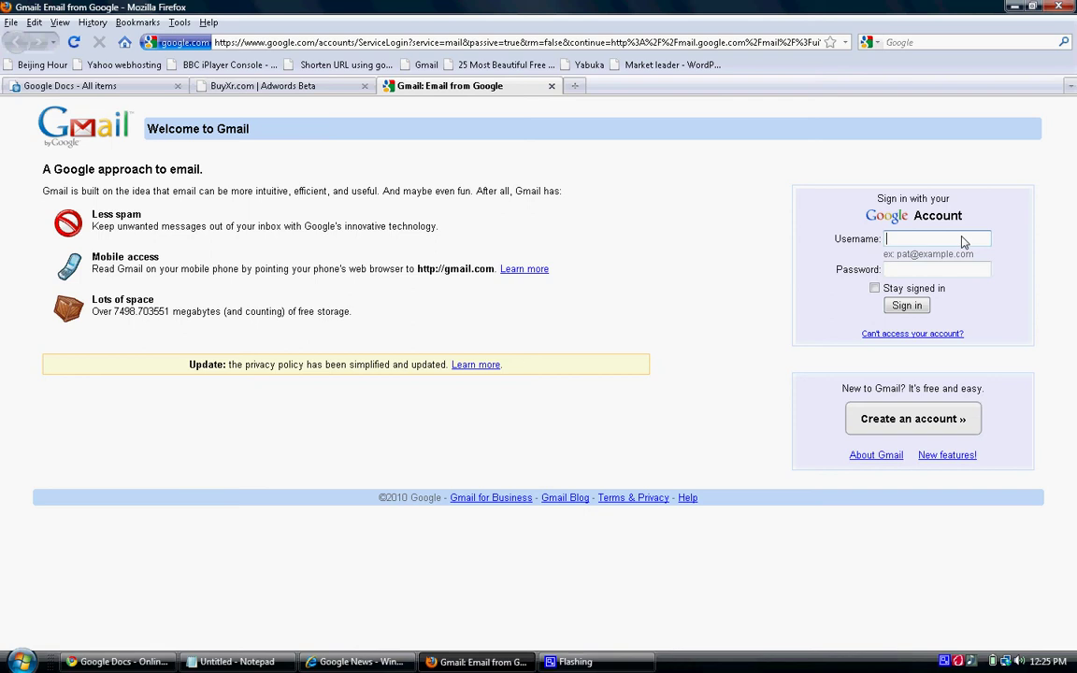
left_click(963, 269)
type("******")
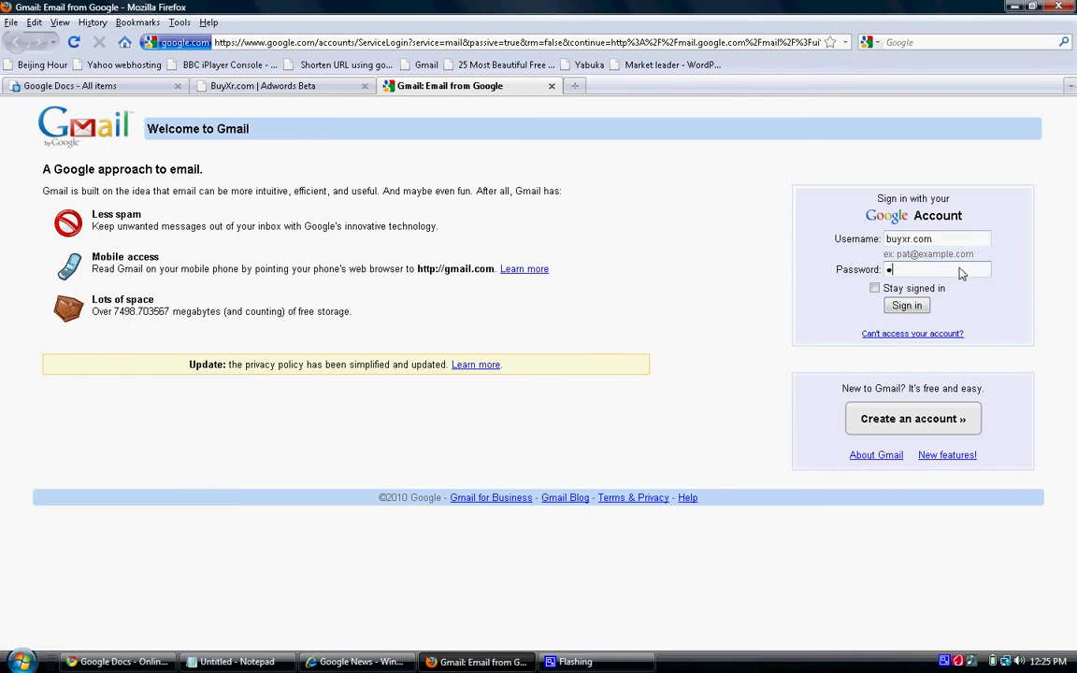
key("Return")
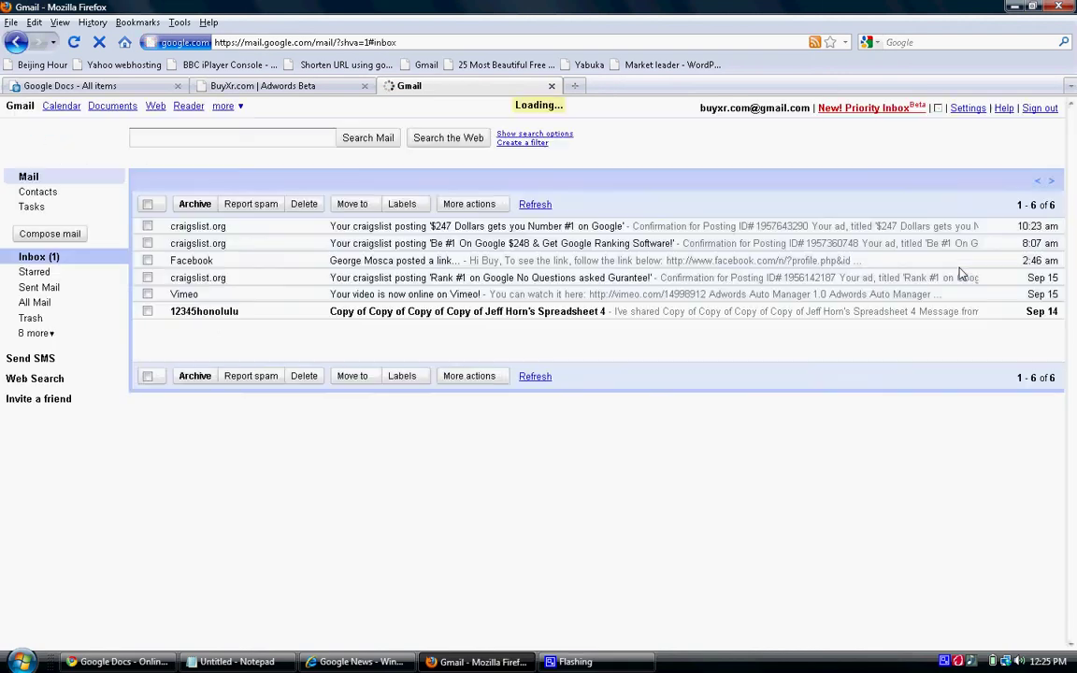
Go to google.com/docs, correcting the mistyped 'dcos' address.
left_click(482, 44)
type("google.c")
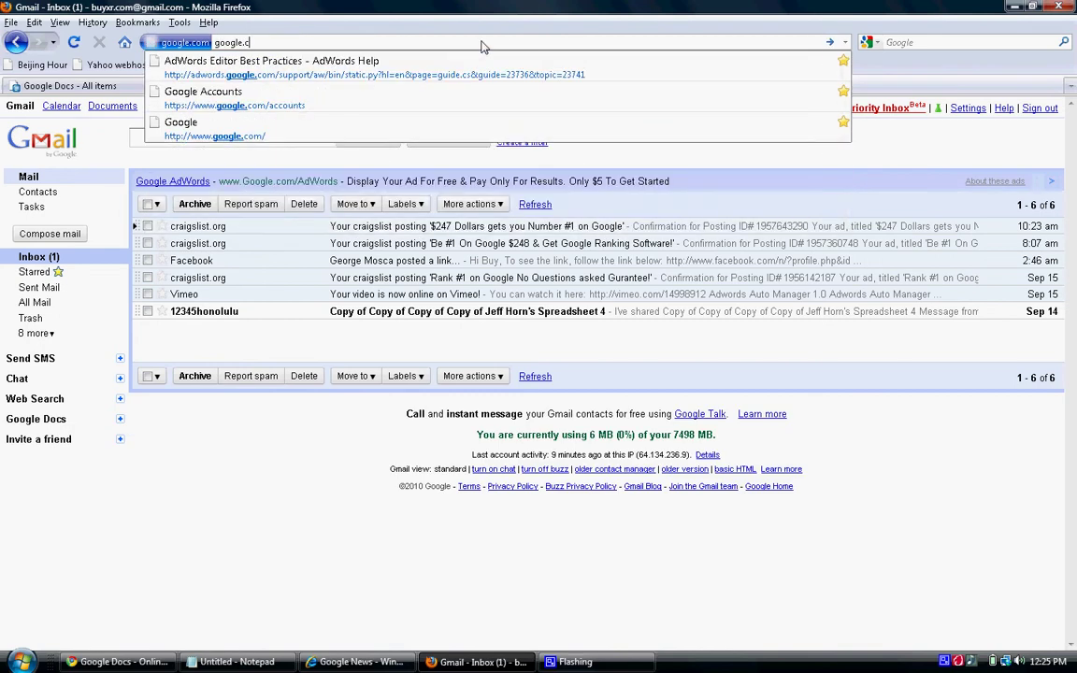
type("om/dcos")
key("Return")
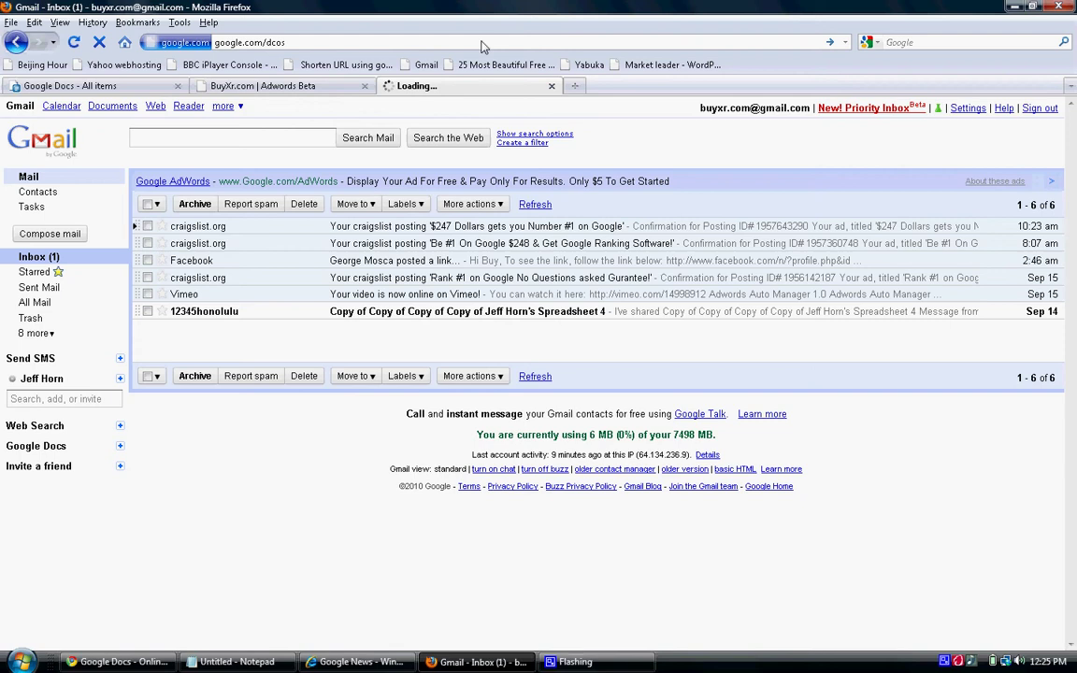
left_click(403, 43)
left_click(406, 45)
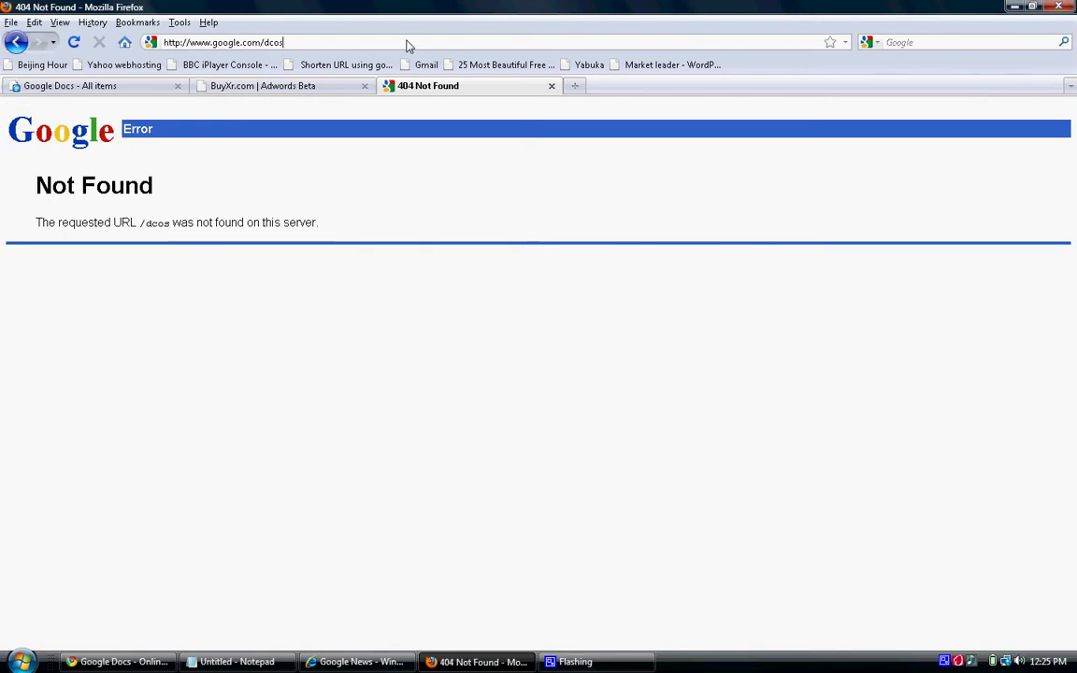
key("BackSpace")
key("BackSpace")
key("BackSpace")
type("ocs")
key("Return")
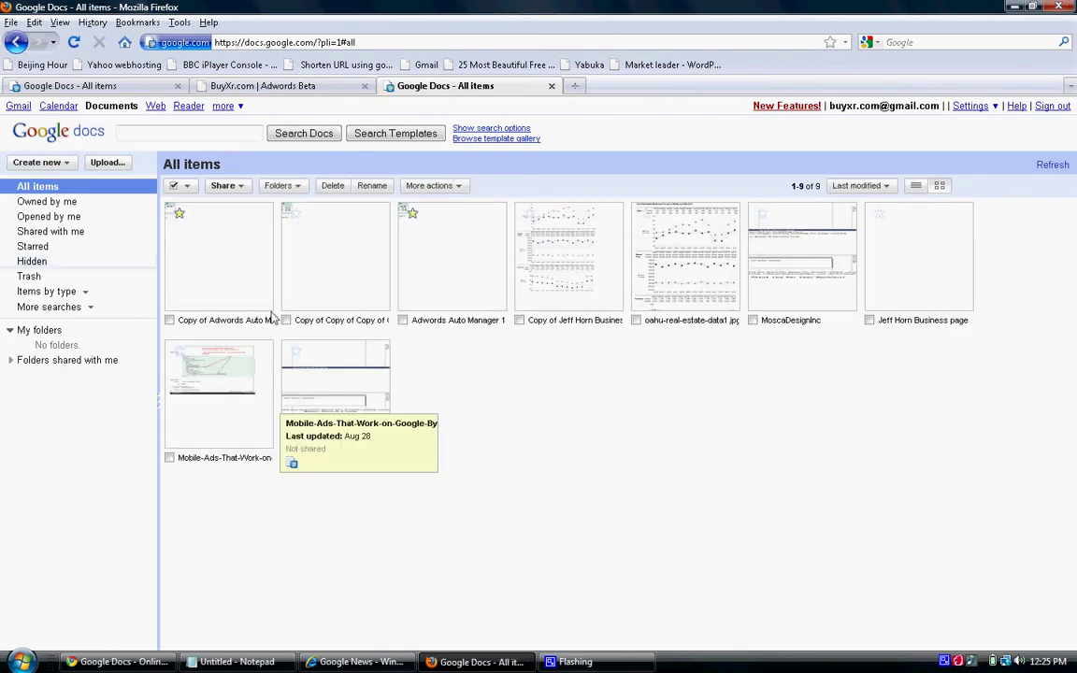
Open Copy of Adwords Auto Manager and enter broad, phrase, exact bids 1.30, 1.20, 1.10.
left_click(228, 283)
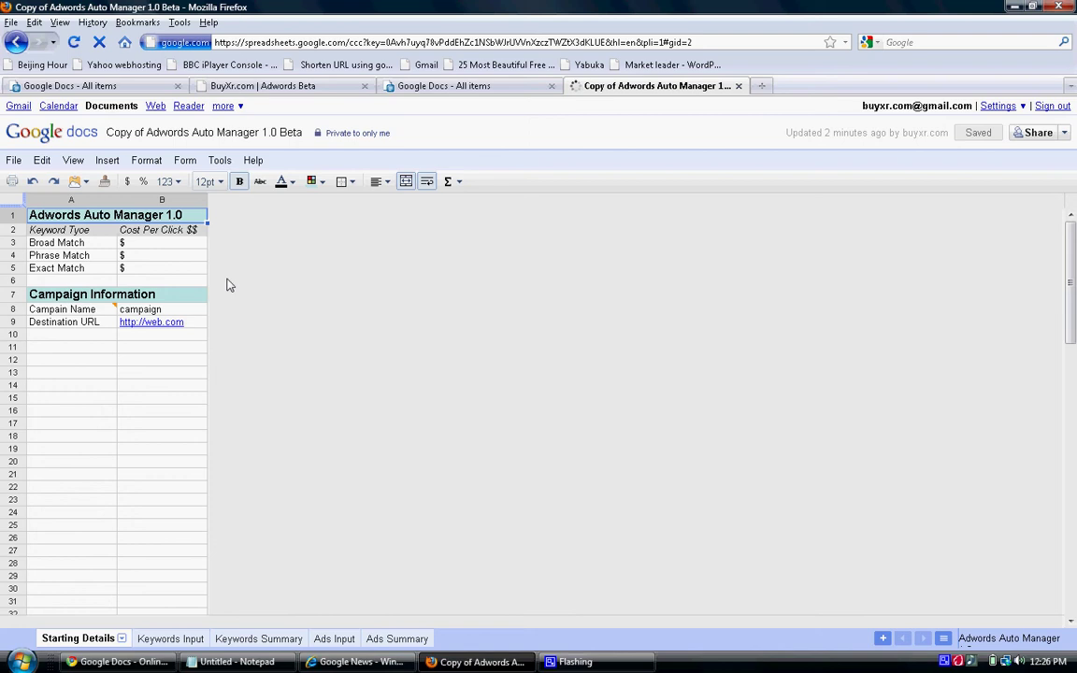
left_click(155, 246)
type("1.30")
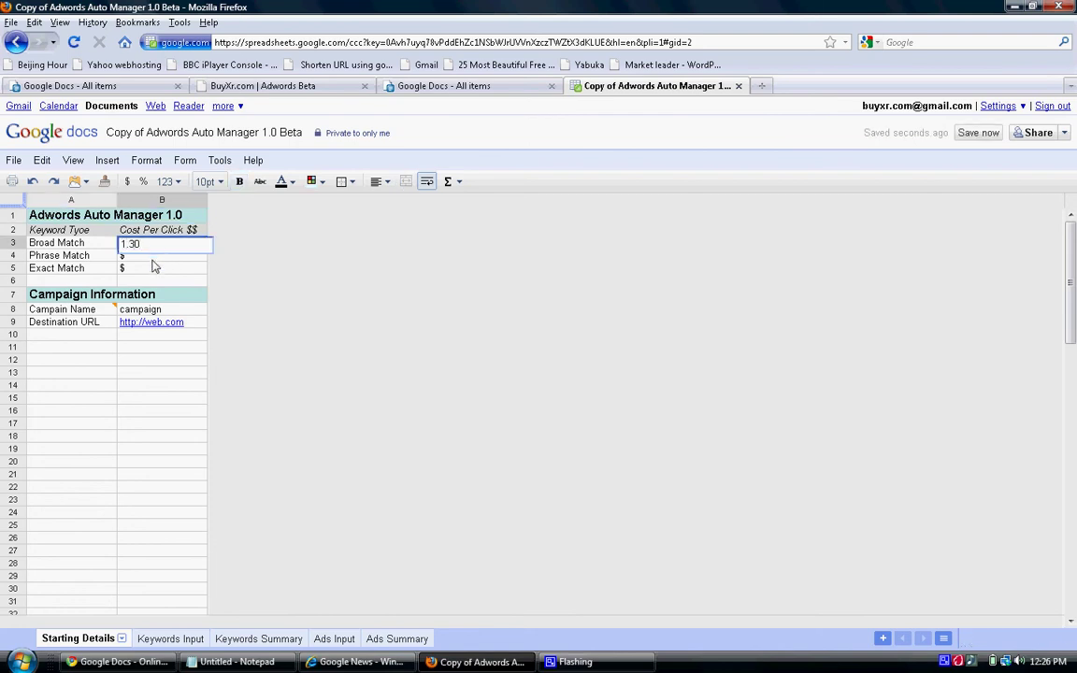
left_click(155, 261)
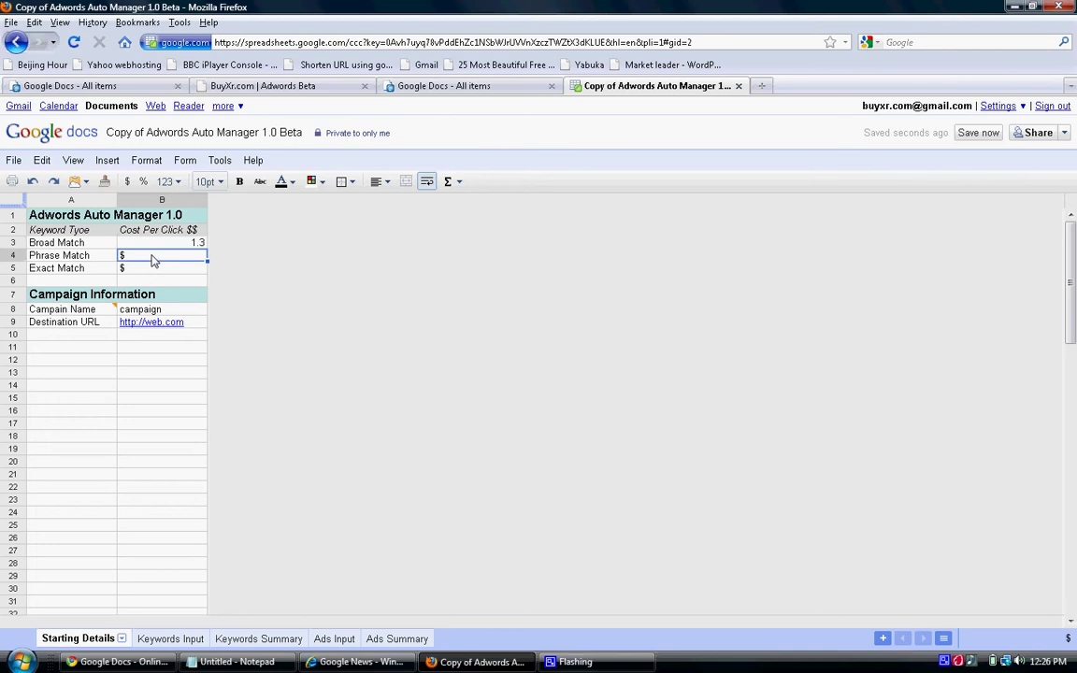
type("1.20")
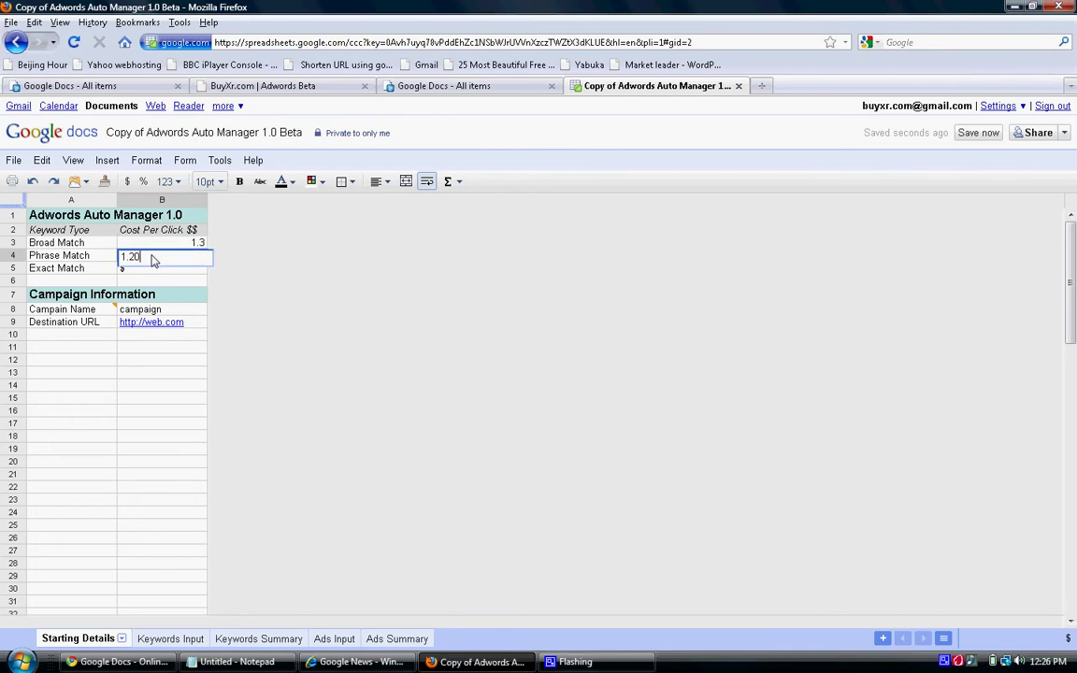
left_click(154, 270)
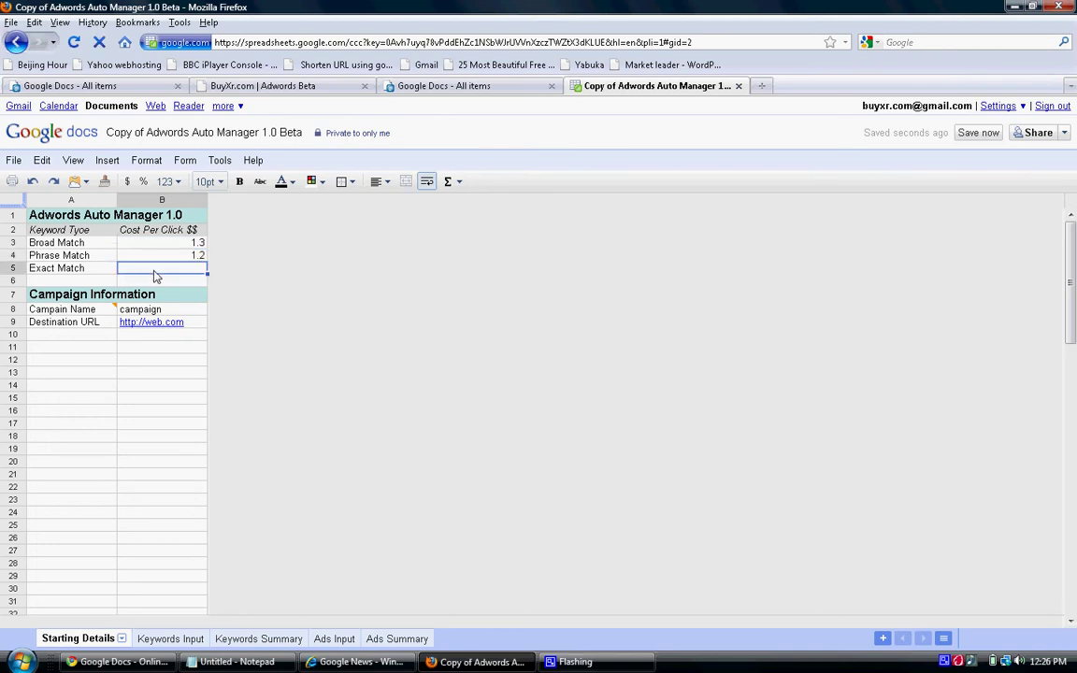
type("1.10")
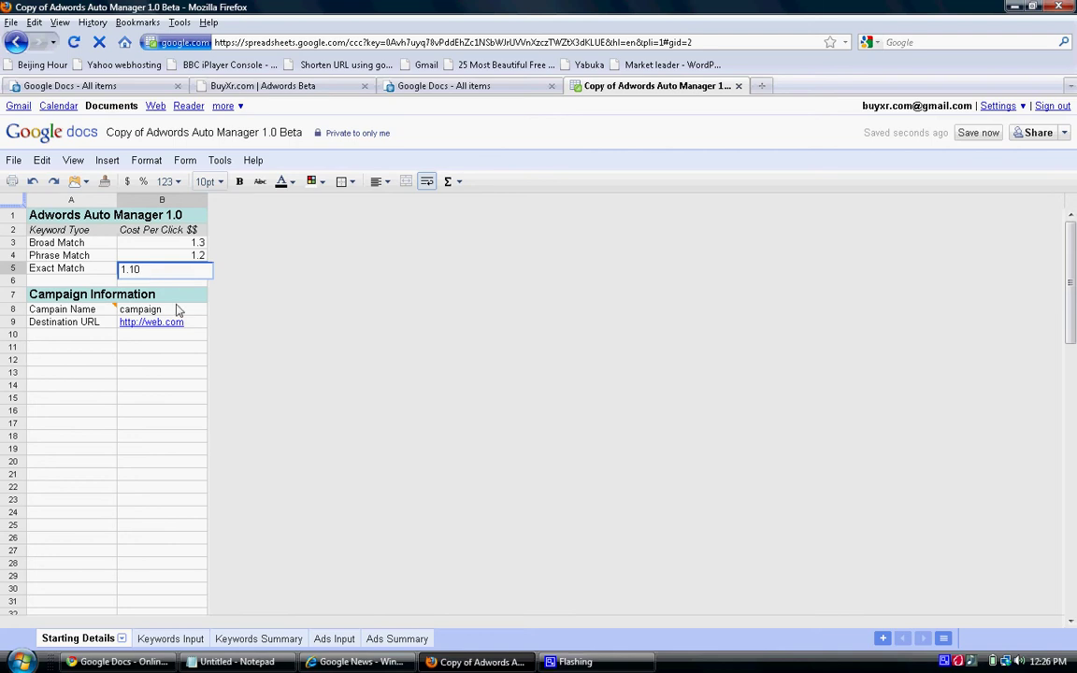
left_click(177, 312)
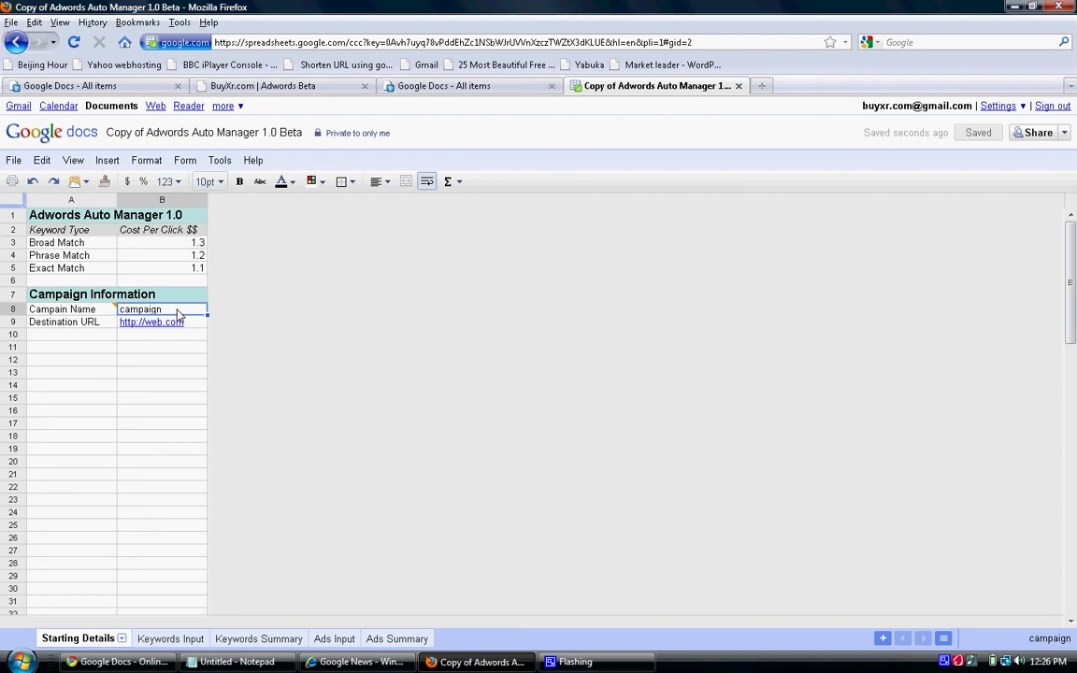
type("New ")
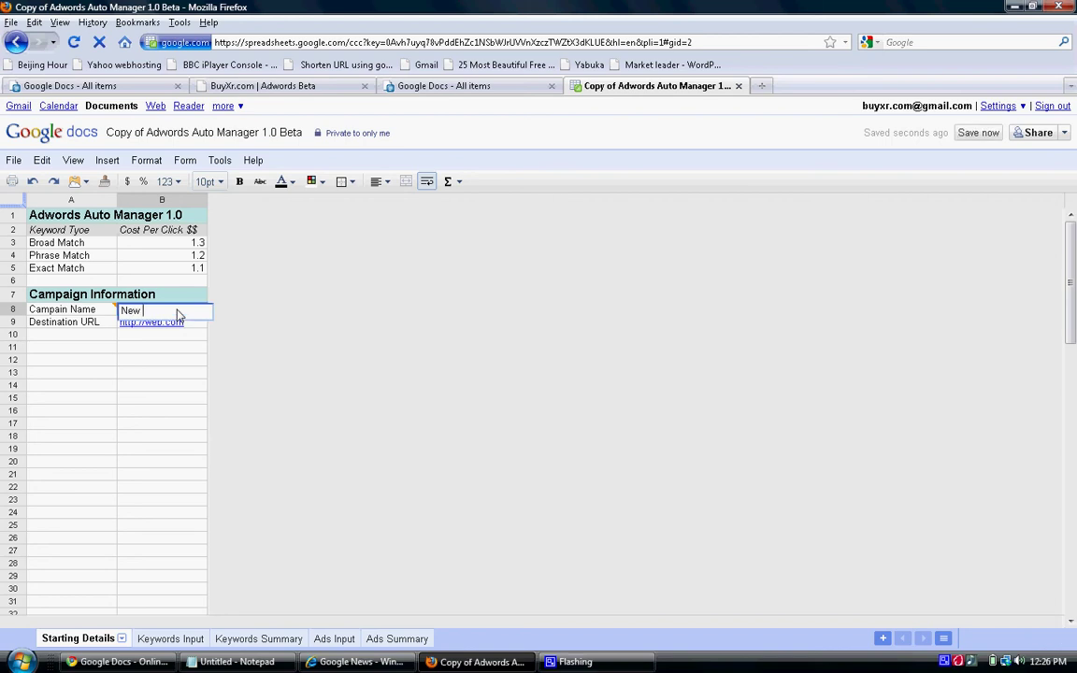
type("Realty")
left_click(194, 326)
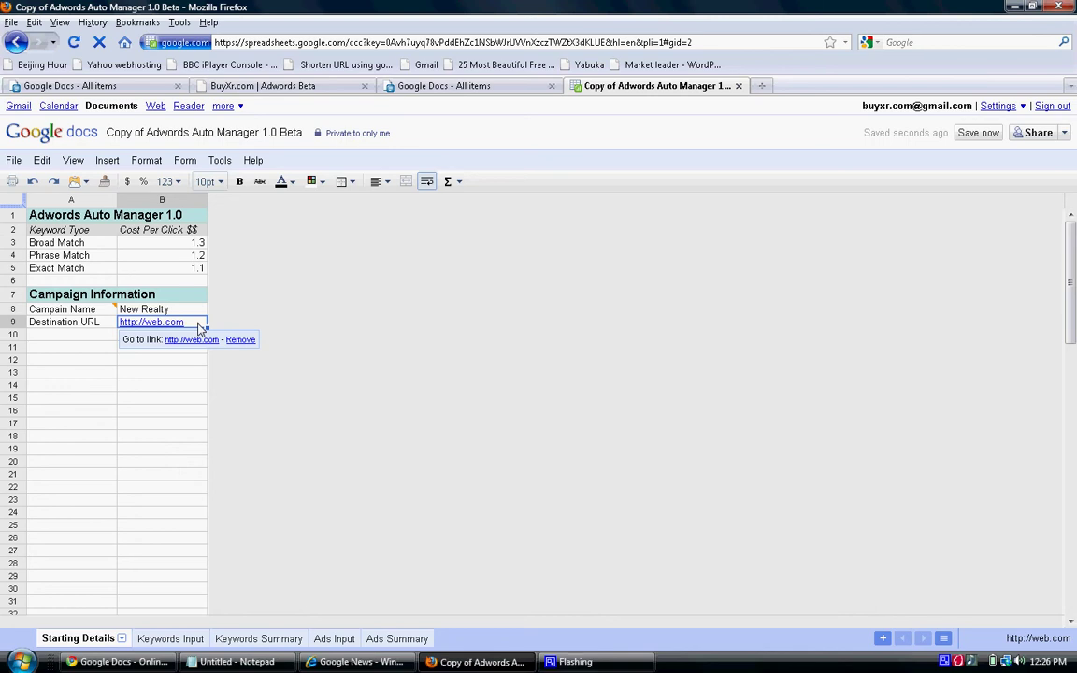
type("http://h")
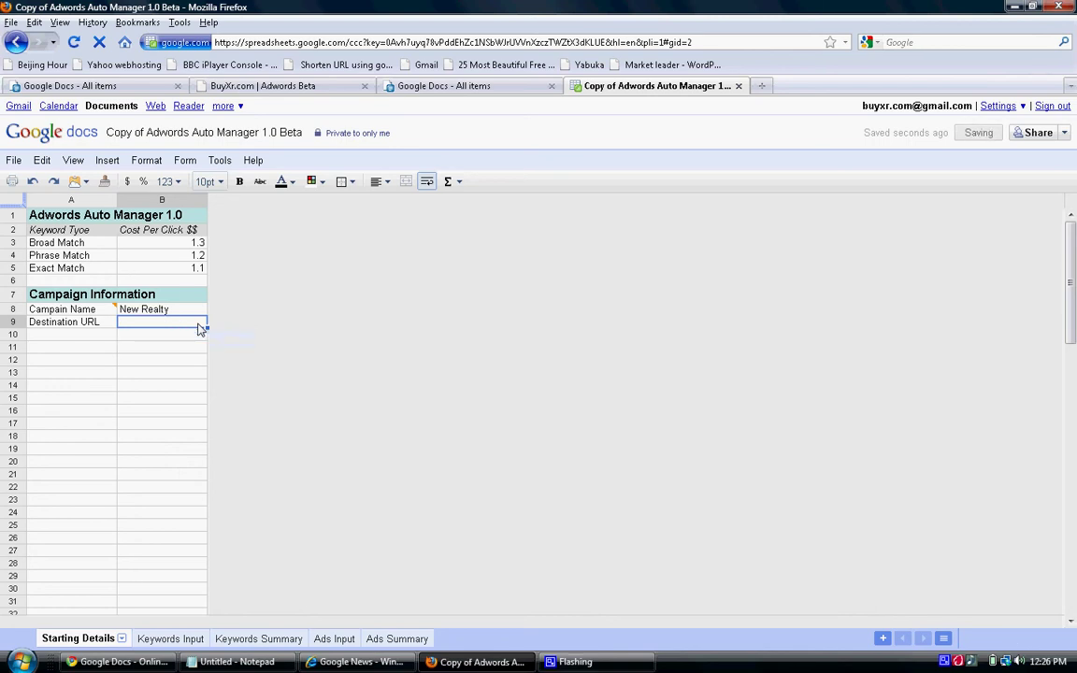
type("omes.com")
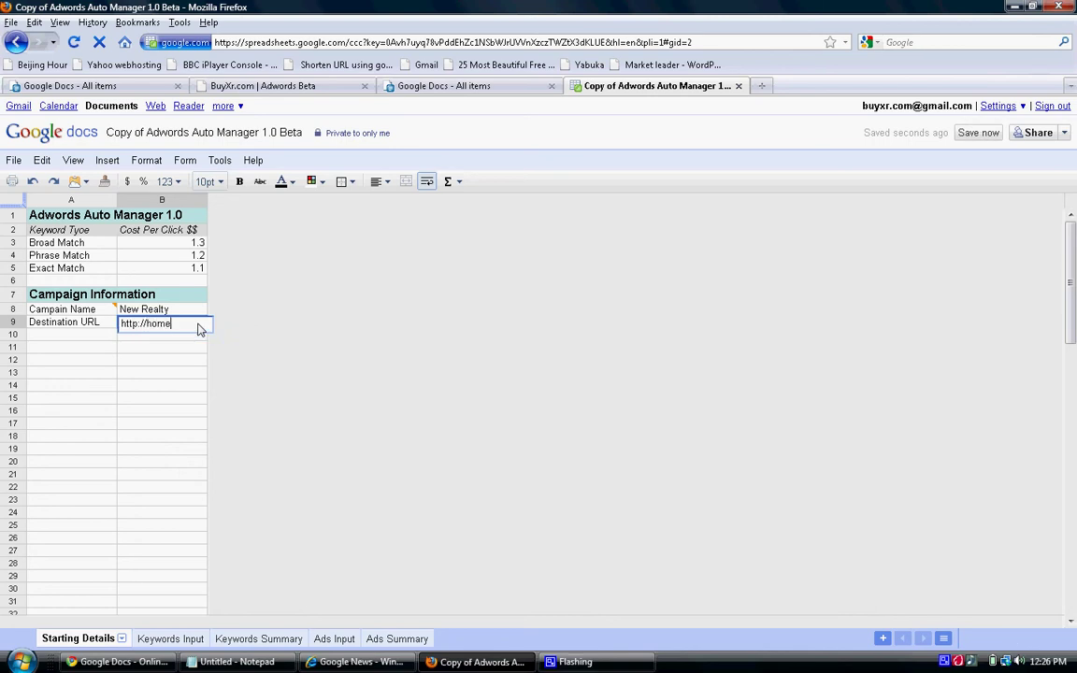
key("BackSpace")
key("BackSpace")
key("BackSpace")
key("BackSpace")
key("BackSpace")
type(".com")
On Keywords Input, clear the sample keywords and match types, then paste the keyword list at A2.
left_click(164, 639)
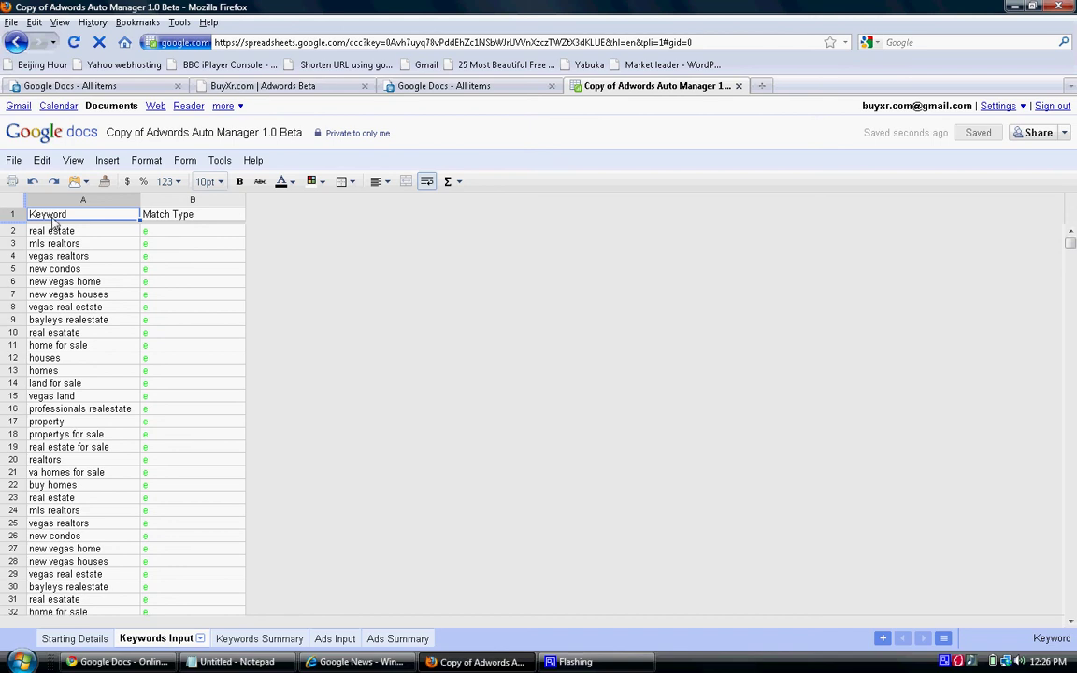
left_click_drag(56, 231, 97, 568)
key("Delete")
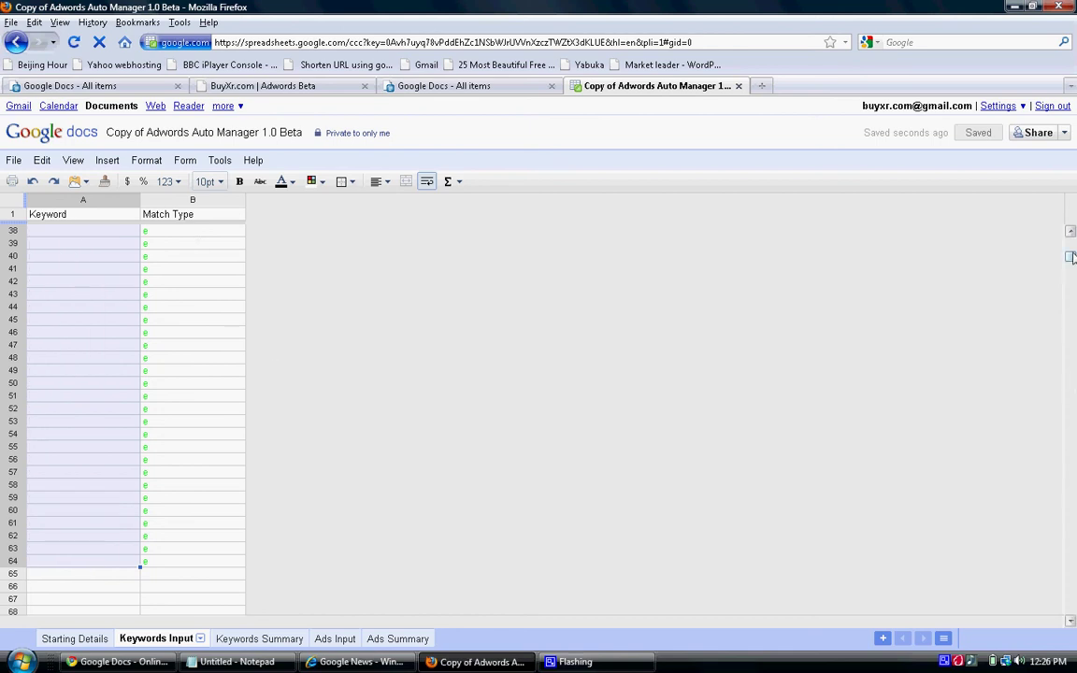
left_click_drag(1070, 257, 1070, 233)
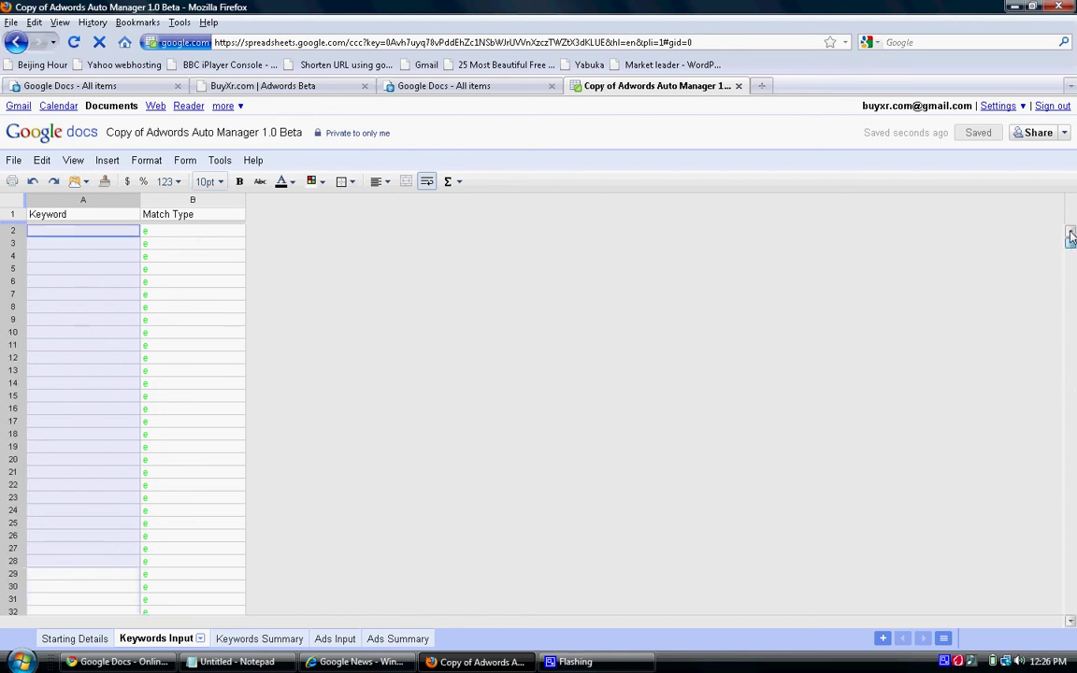
left_click(199, 234)
scroll(219, 438, "down", 1)
left_click_drag(232, 642, 222, 513)
left_click(1071, 233)
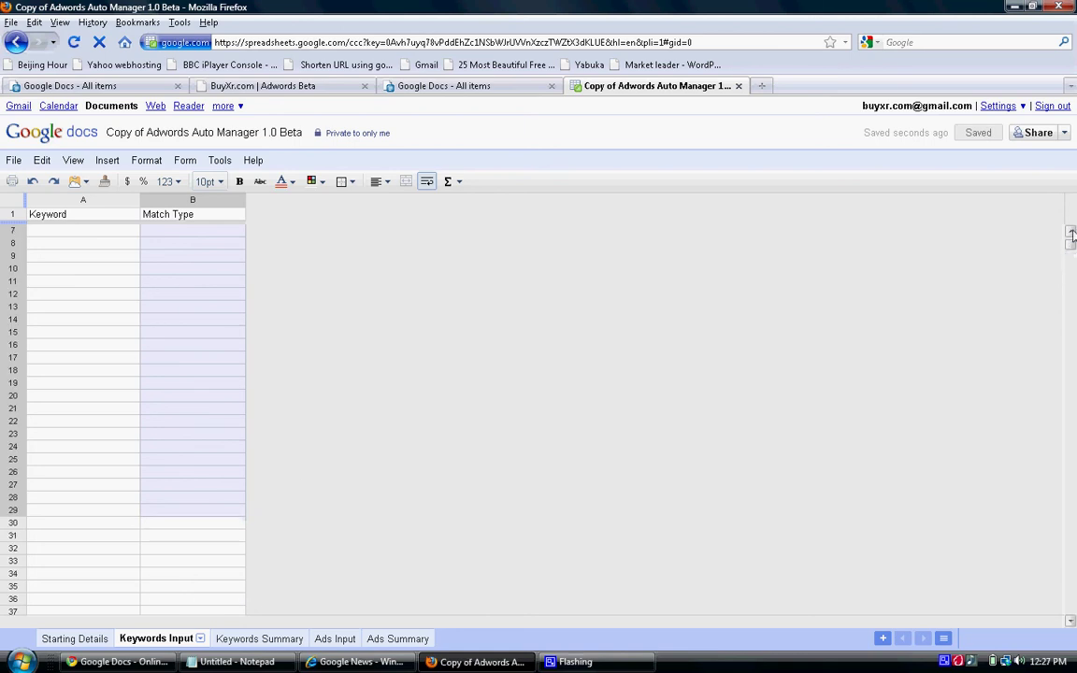
left_click(1071, 233)
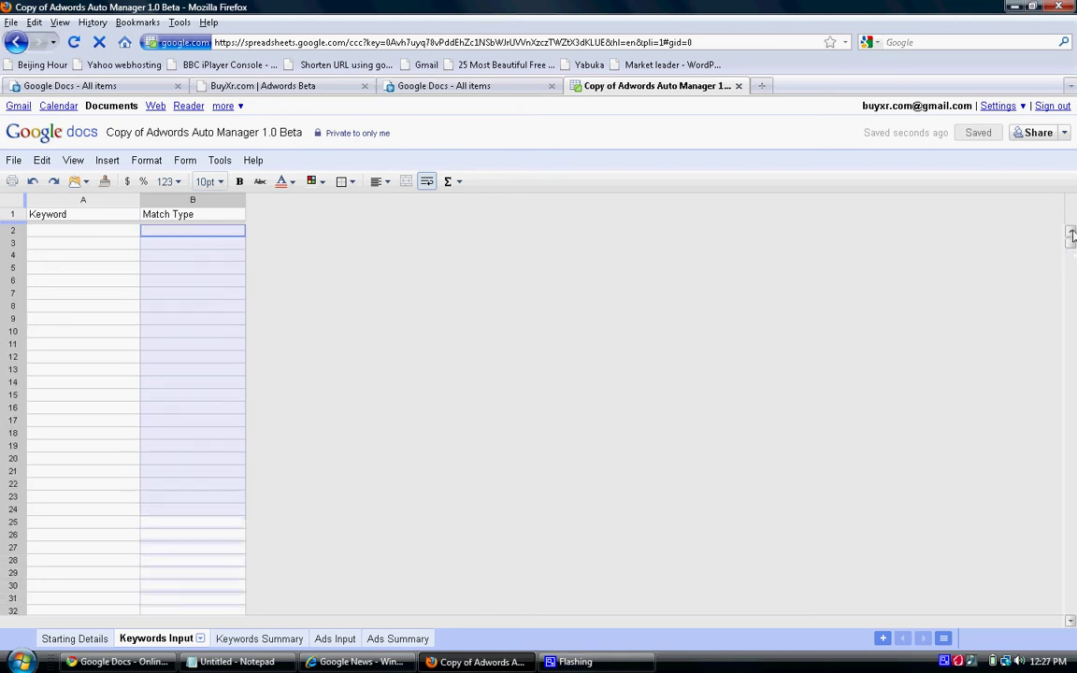
left_click(65, 238)
key("ctrl+v")
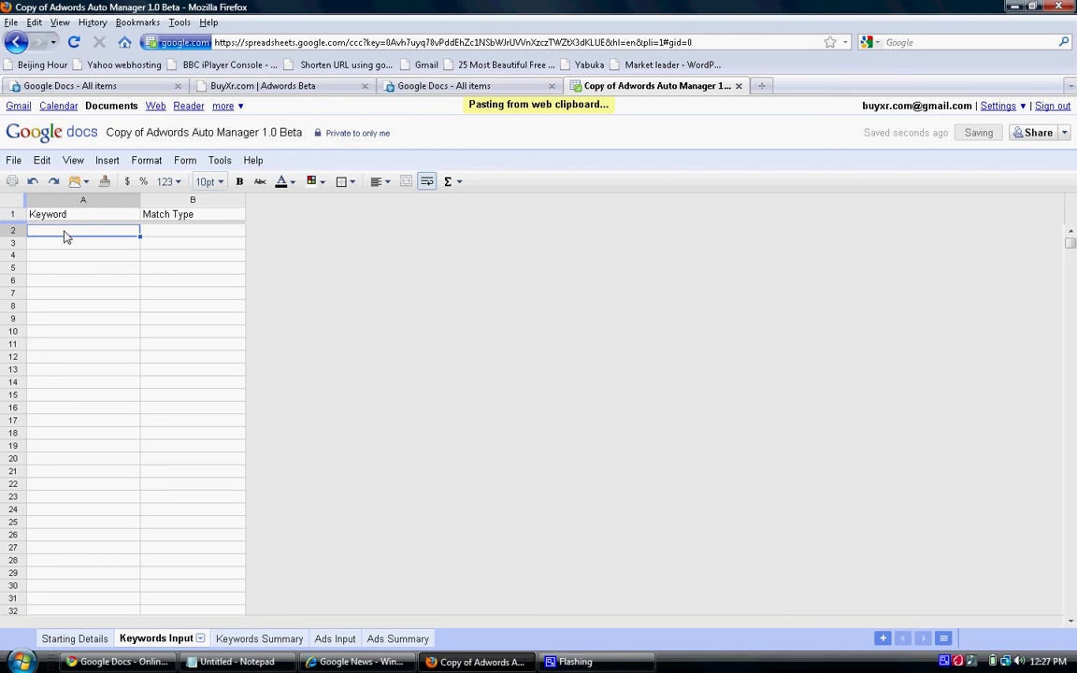
Enter match type e in B2, fill it down to row 64, then view Keywords Summary.
left_click(157, 231)
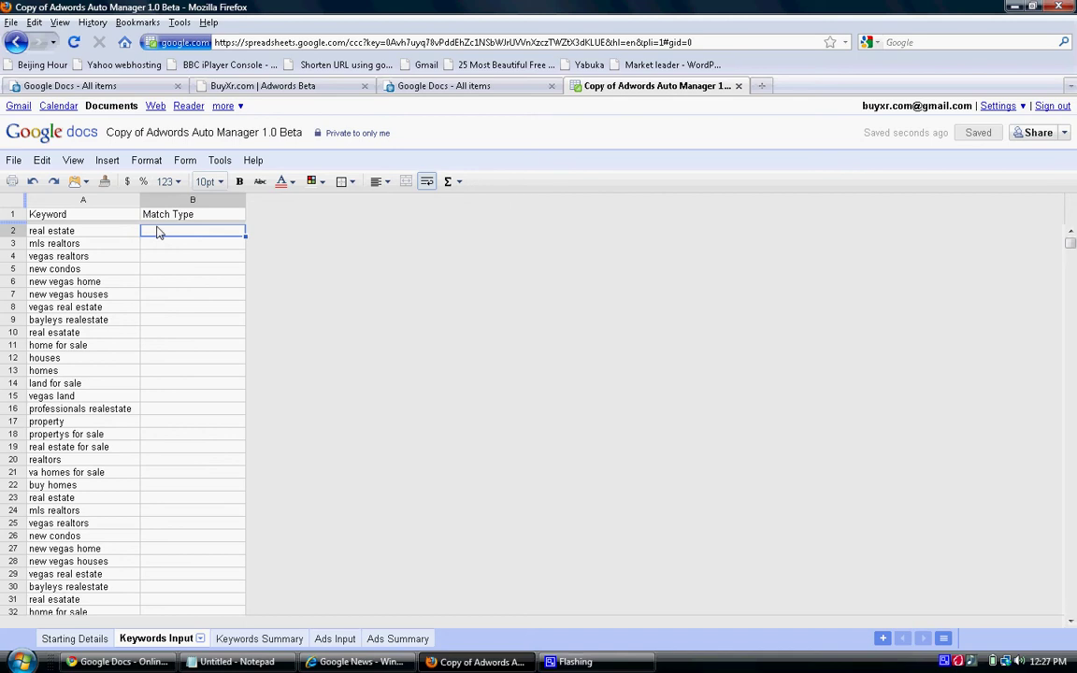
type("e")
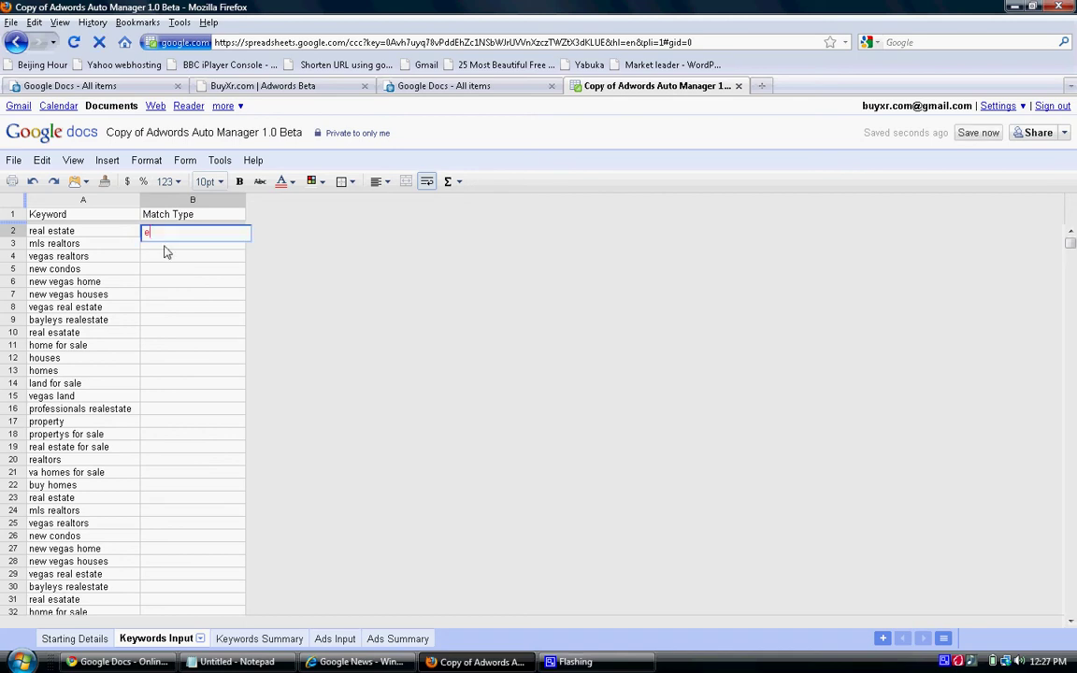
key("Return")
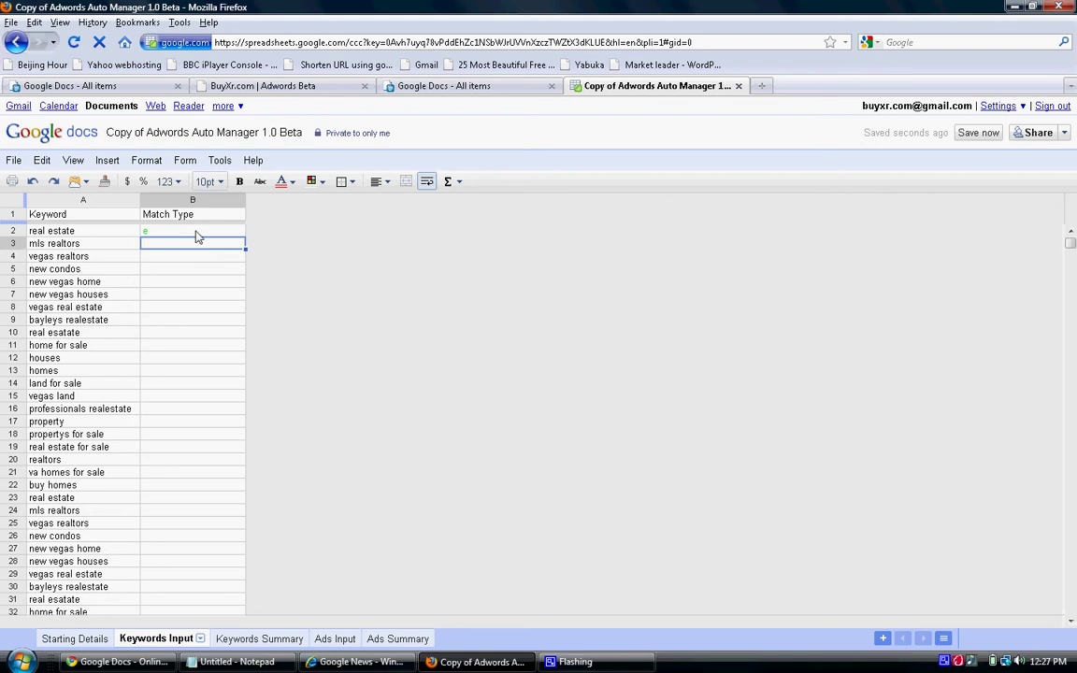
left_click(197, 234)
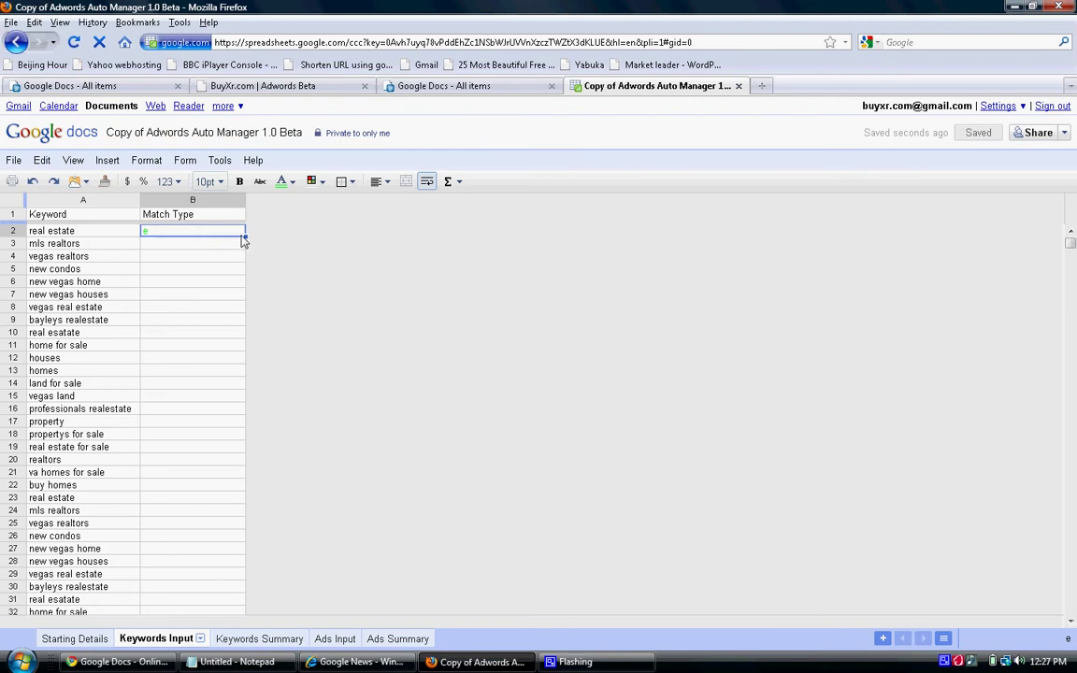
mouse_move(246, 241)
left_mouse_down()
mouse_move(229, 641)
mouse_move(211, 569)
left_mouse_up()
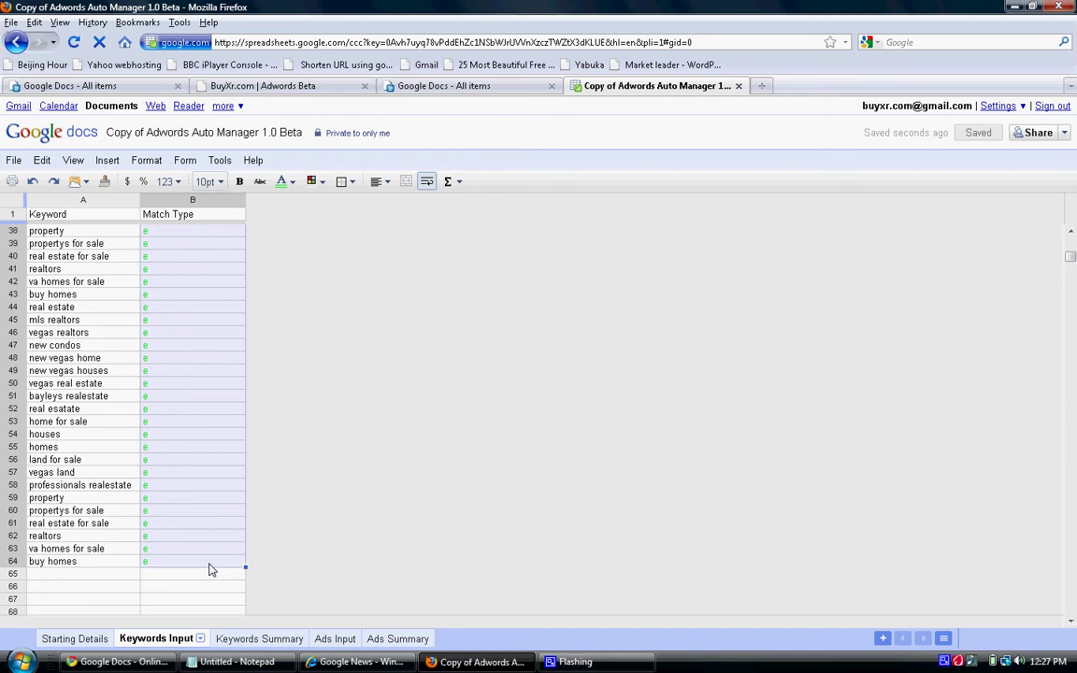
left_click(271, 639)
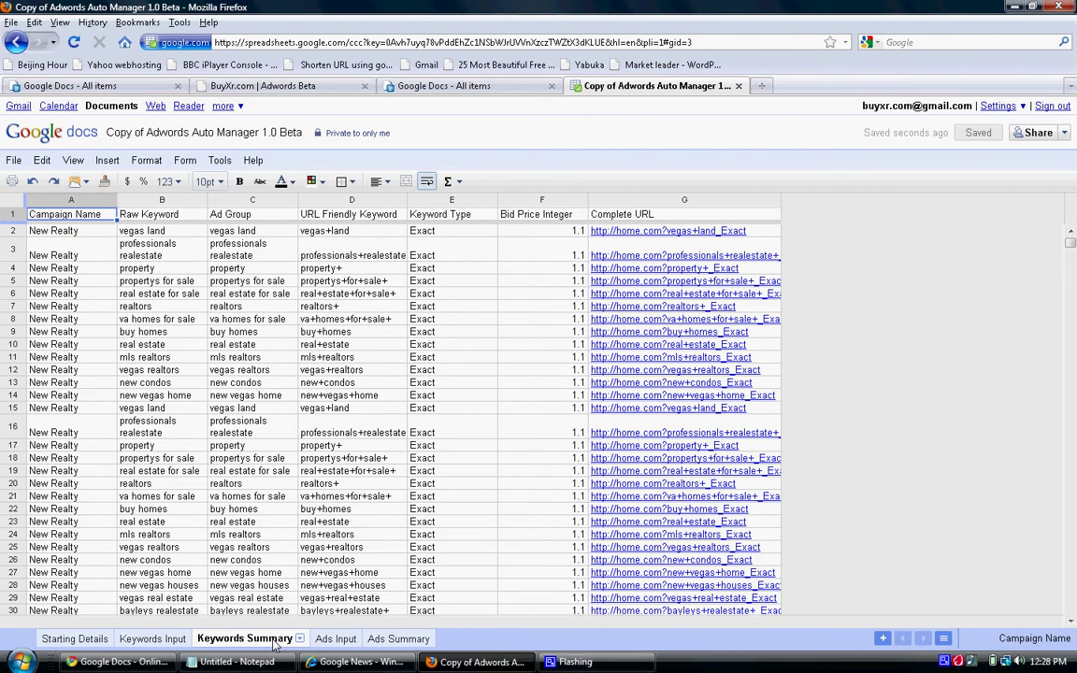
Review the keyword summary's URLs and bids, then switch to the Ads Input sheet.
left_click(325, 640)
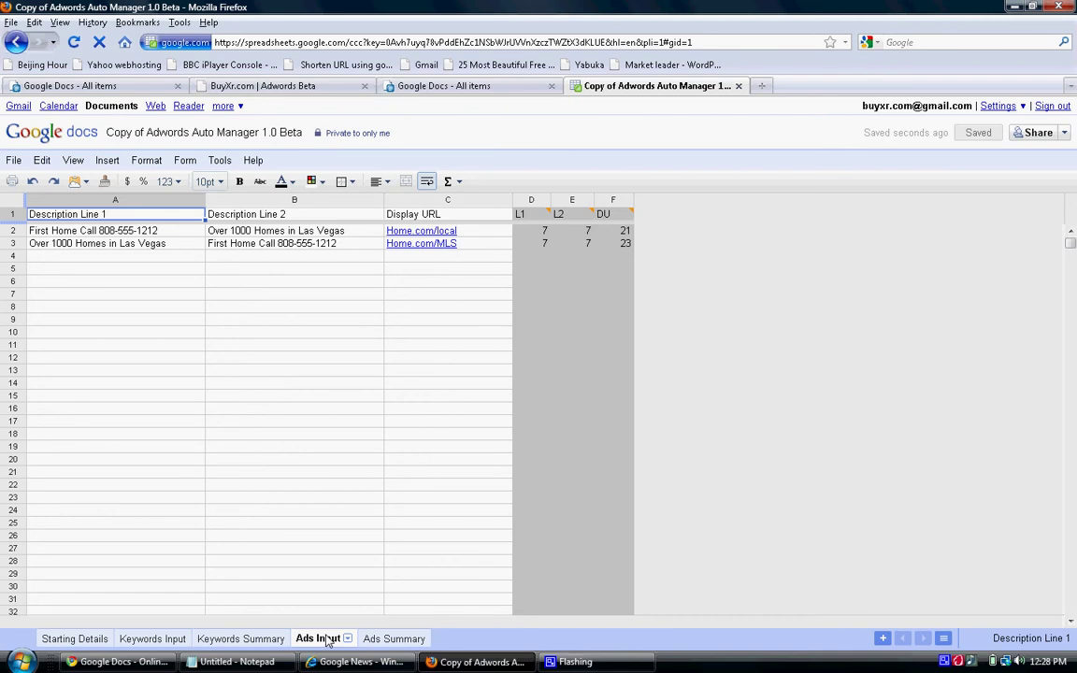
Replace the description text in A2 and B3 with 'New York Realty' and its phone number.
left_click(171, 235)
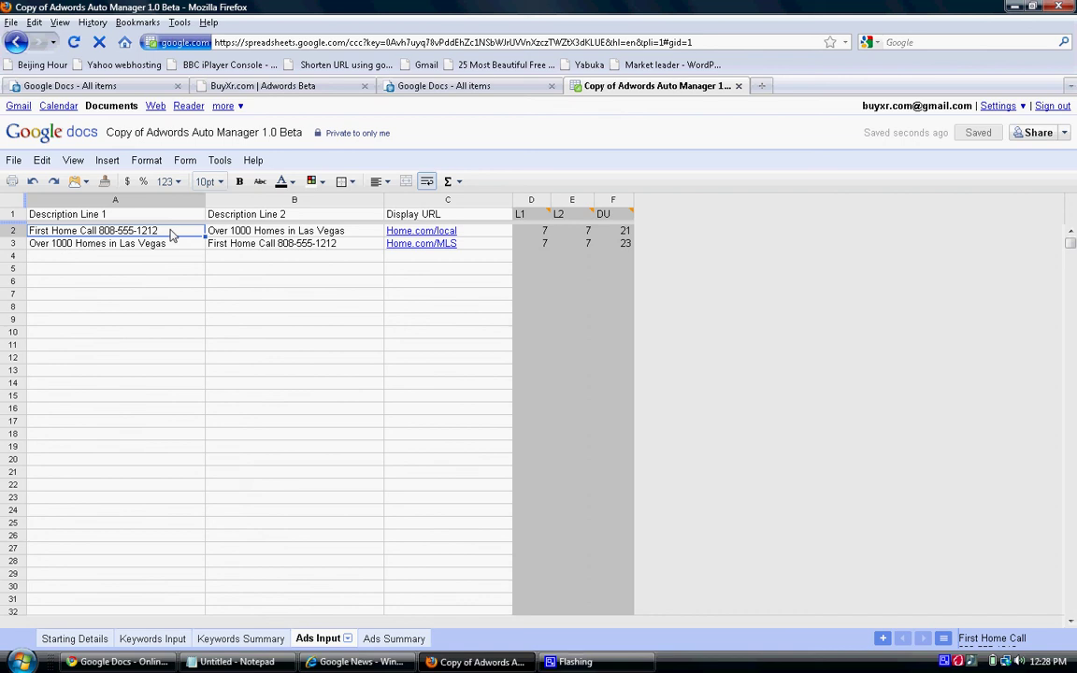
key("Delete")
type("New Y")
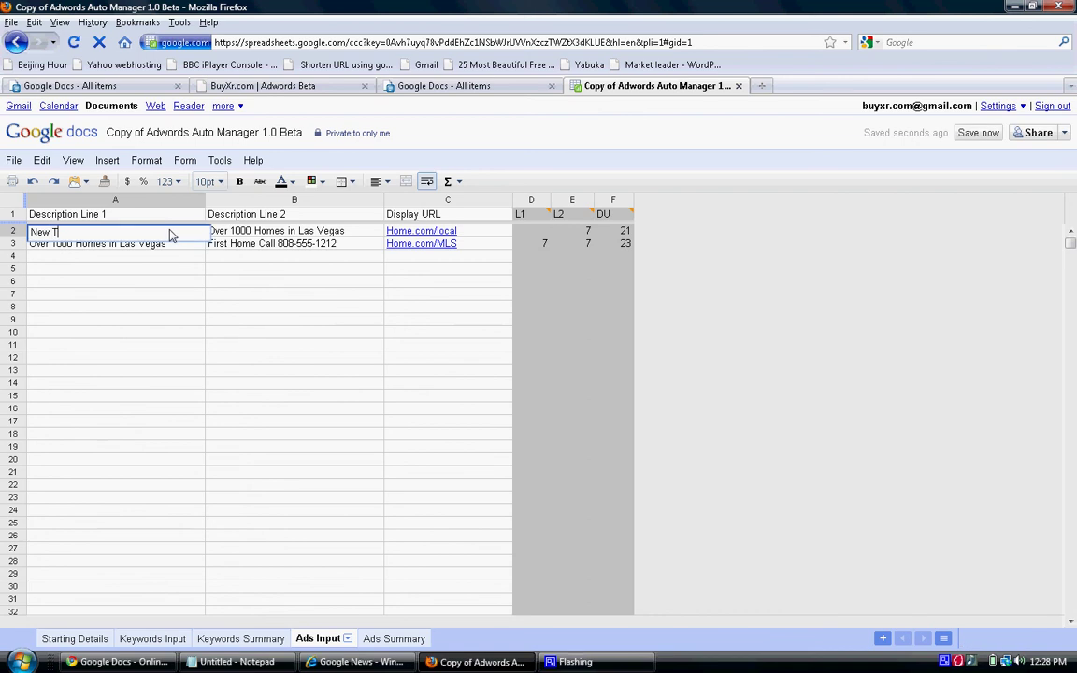
type("ork Realty 800-555-1212")
left_click_drag(170, 235, 29, 226)
key("ctrl+c")
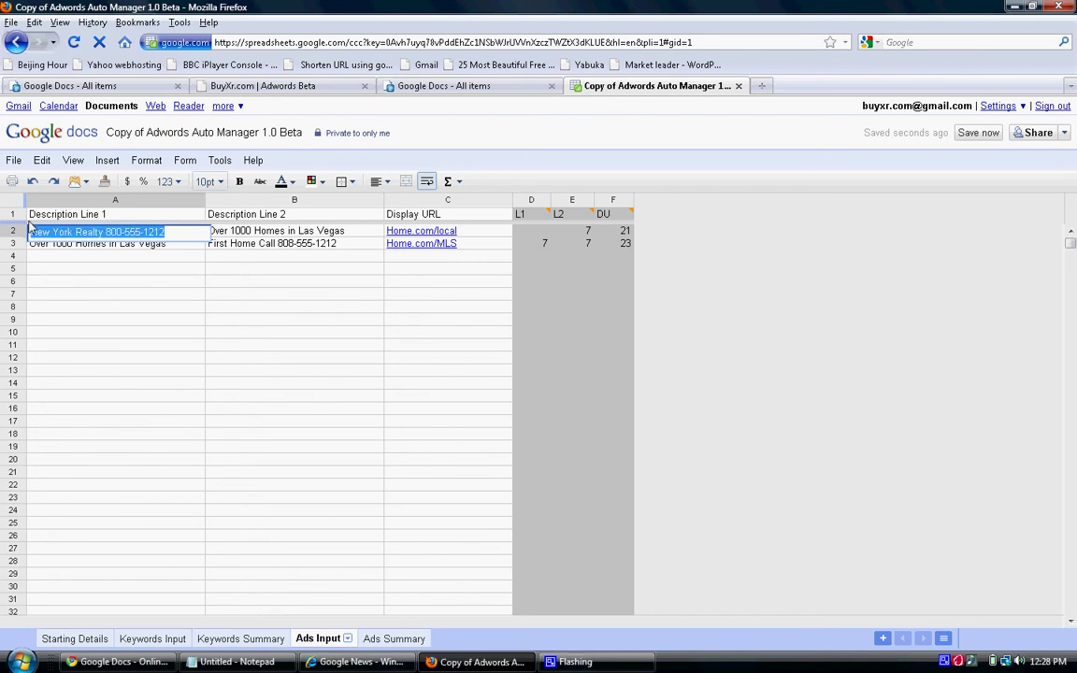
left_click(265, 249)
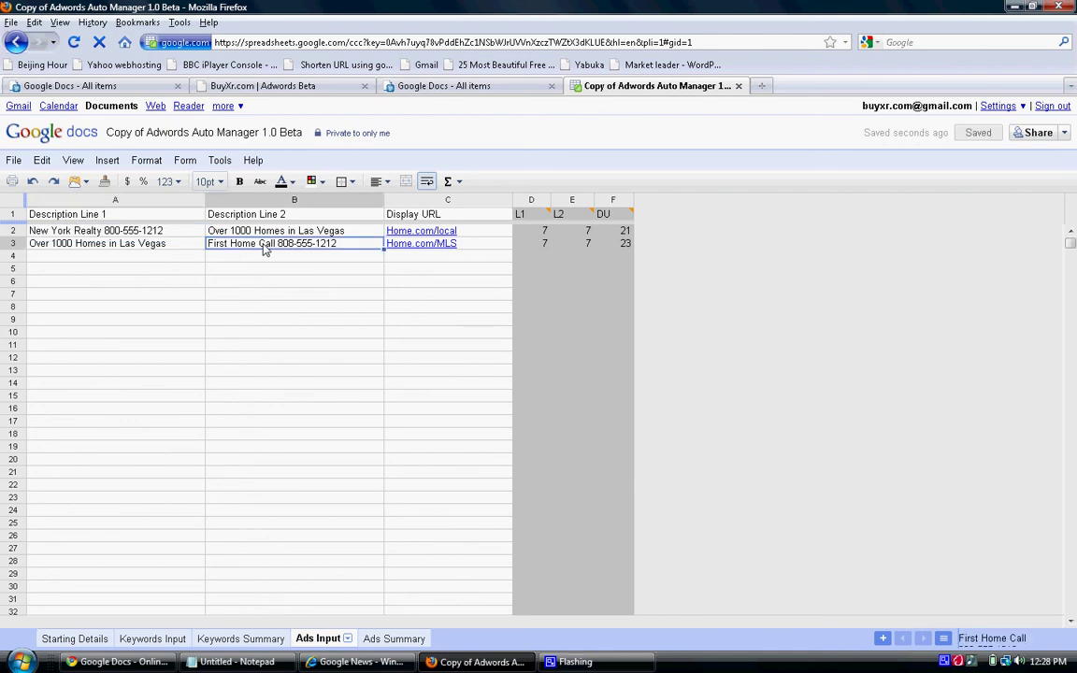
key("Delete")
key("ctrl+v")
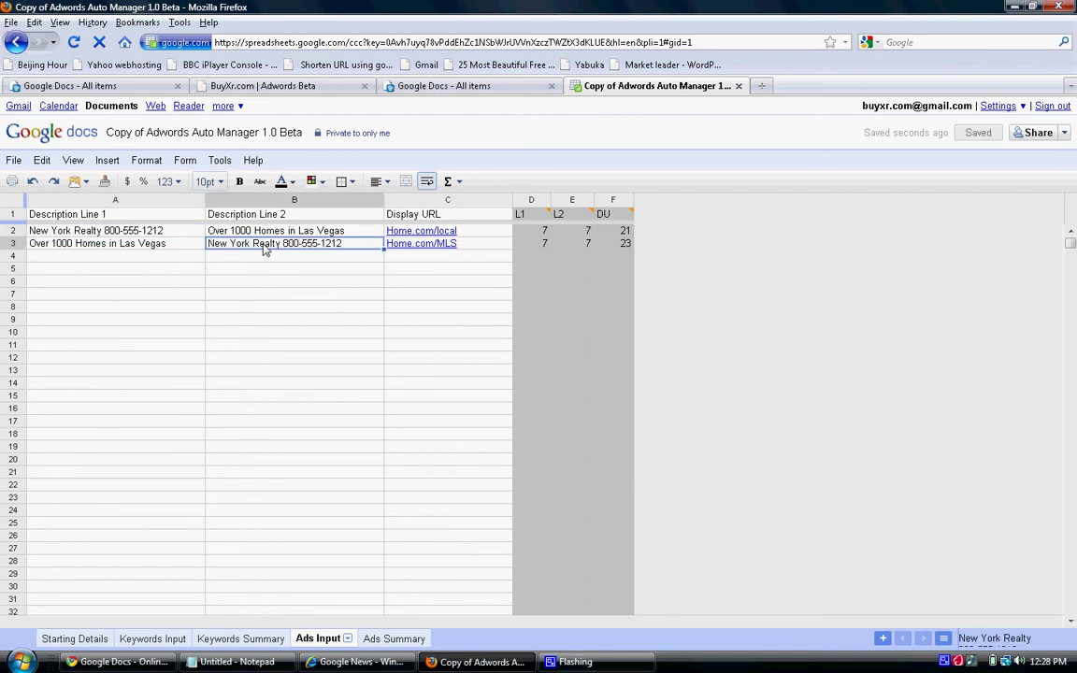
Set the display URLs to Home.com/NewAgents and Home.com/NewOffice.
left_click(484, 233)
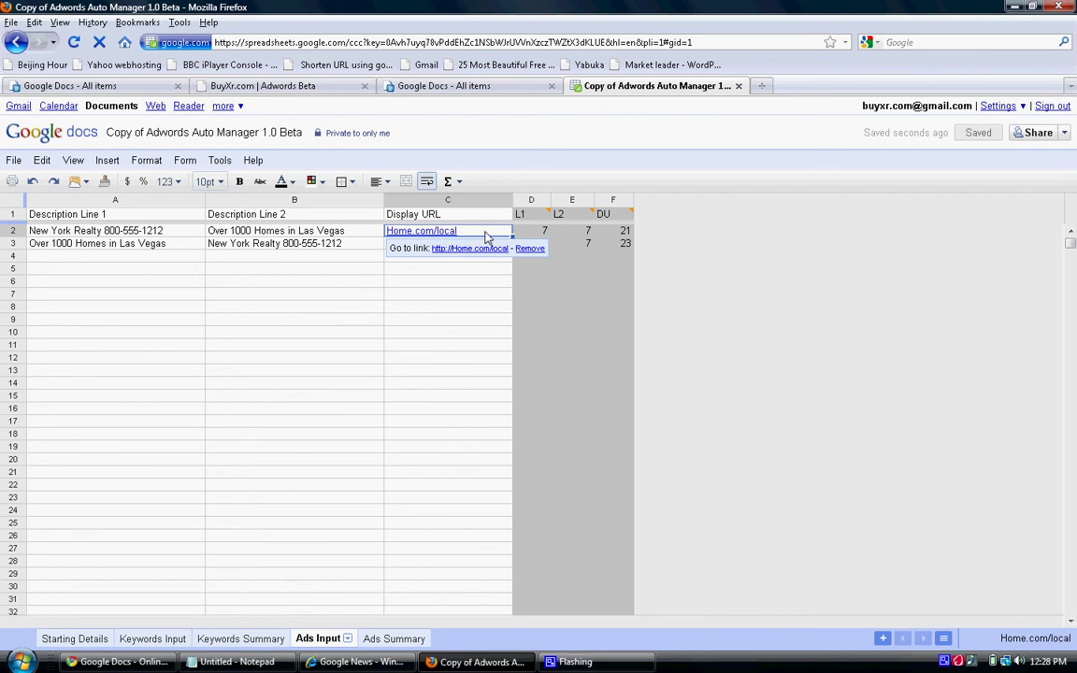
type("Home.com")
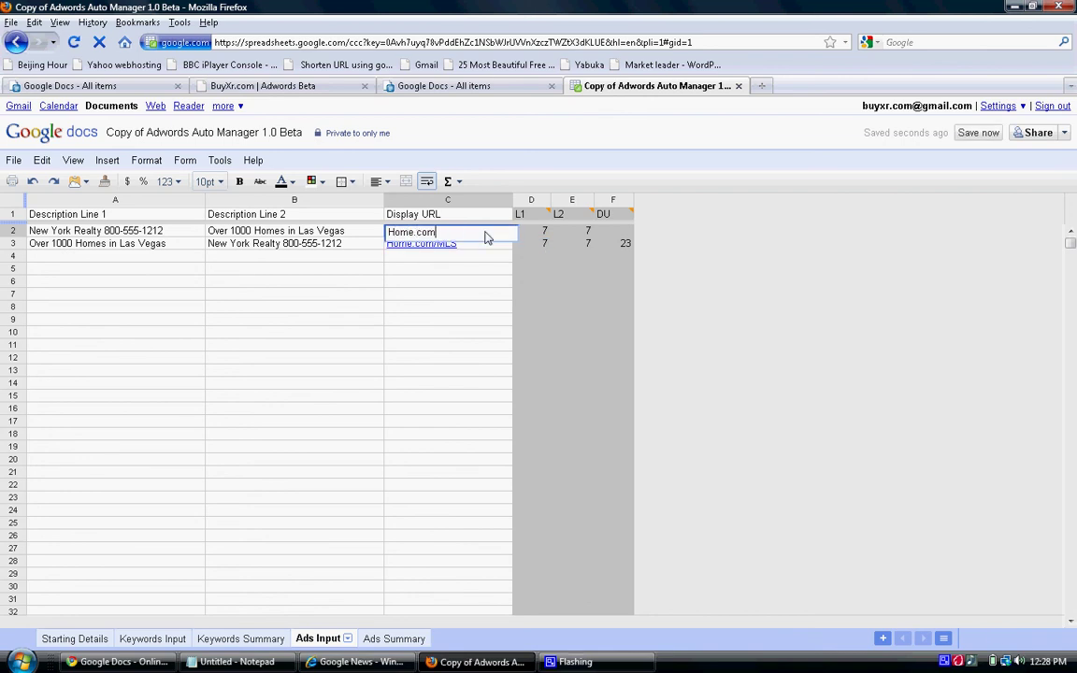
type("/NewAgents")
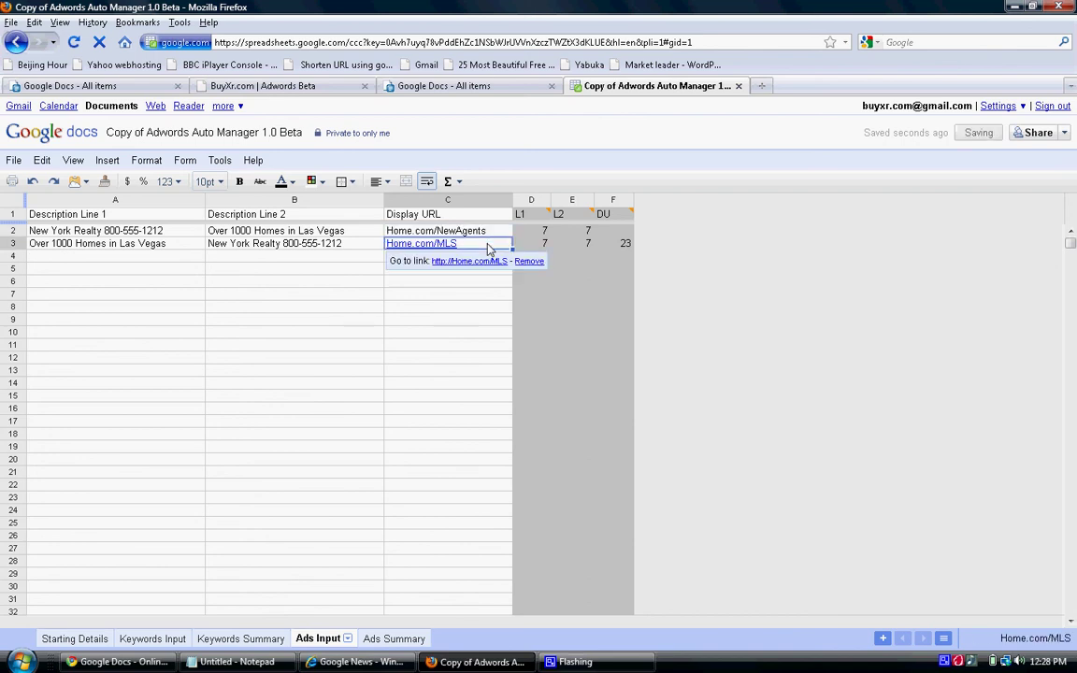
type("Home")
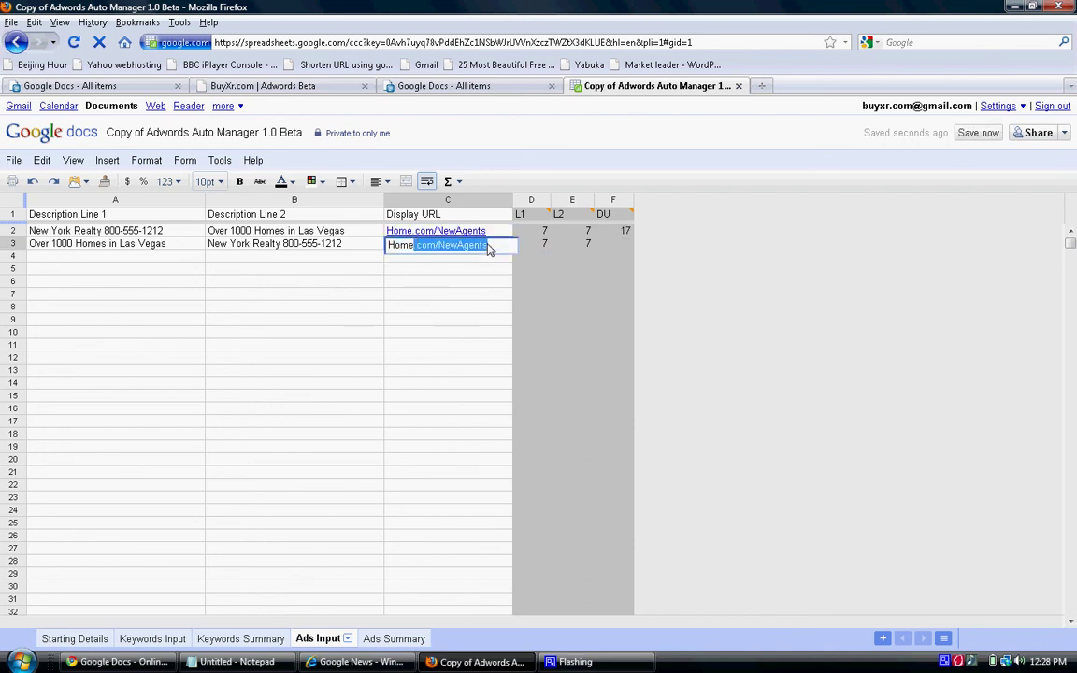
type(".com/Newo")
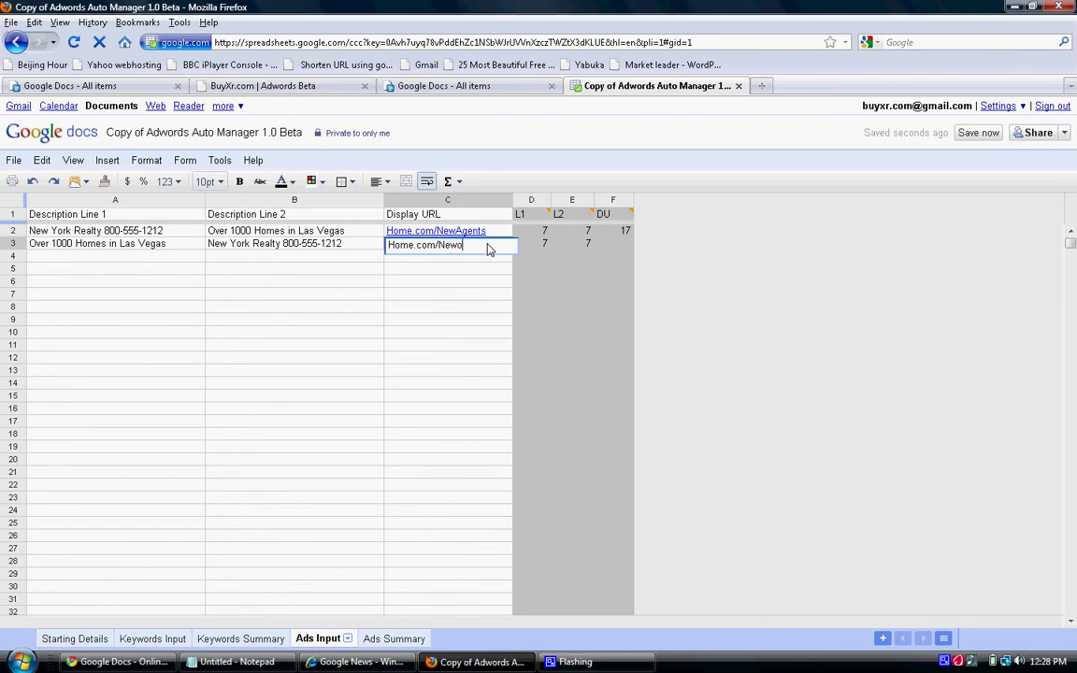
key("BackSpace")
type("Office")
left_click(492, 232)
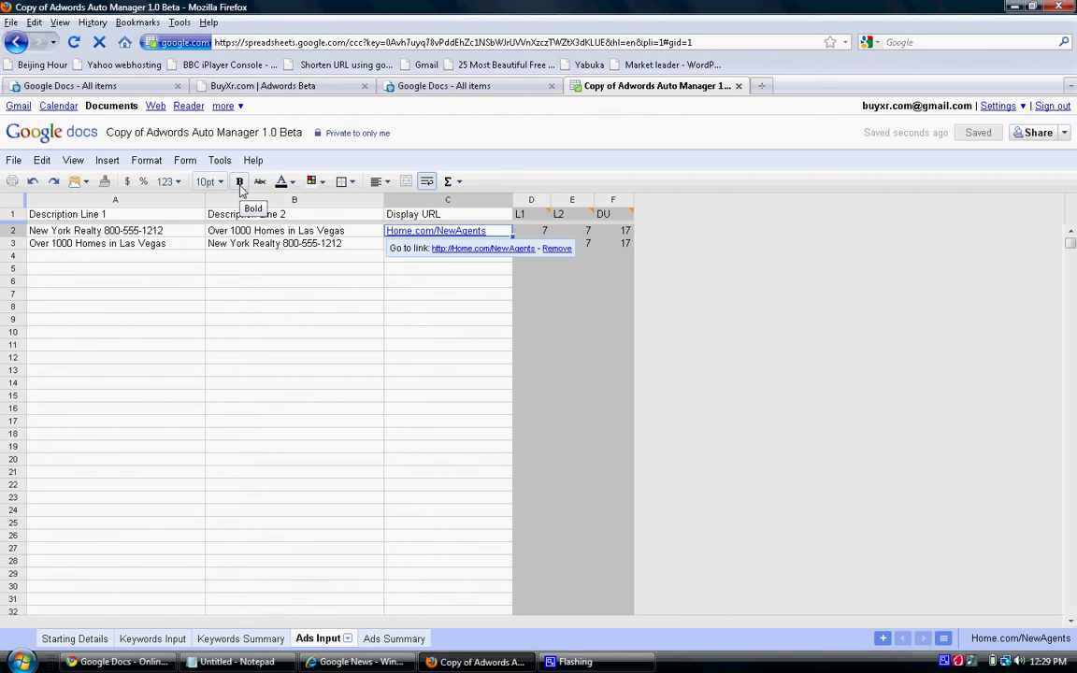
Open the Ads Summary sheet and scroll through the ads generated per keyword.
left_click(395, 640)
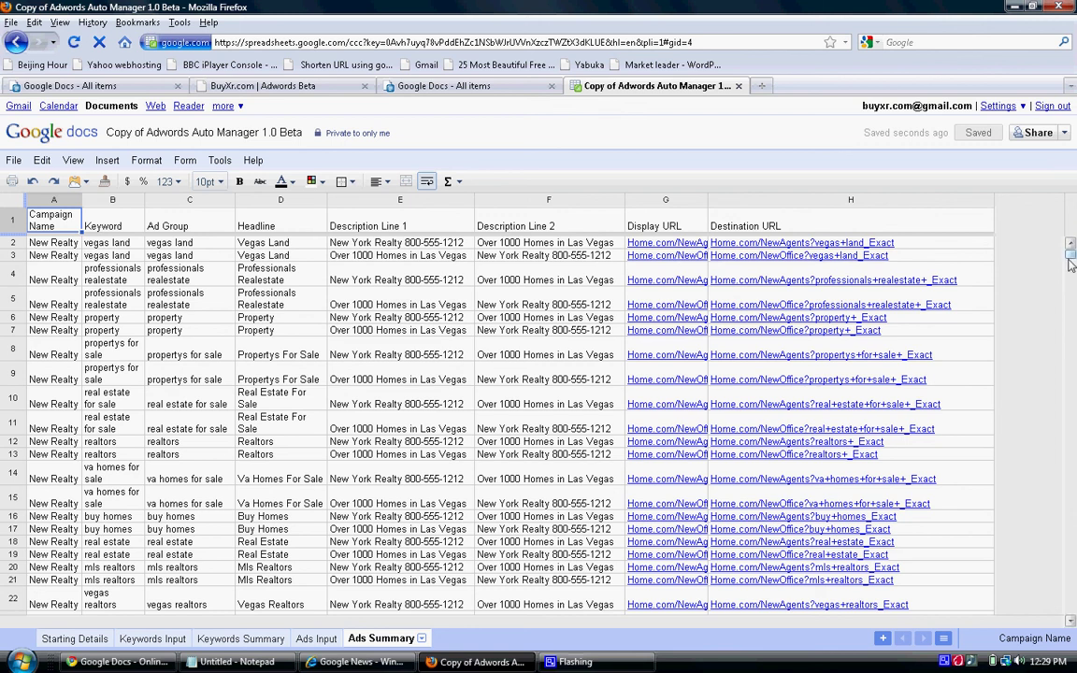
left_click_drag(1074, 271, 1073, 284)
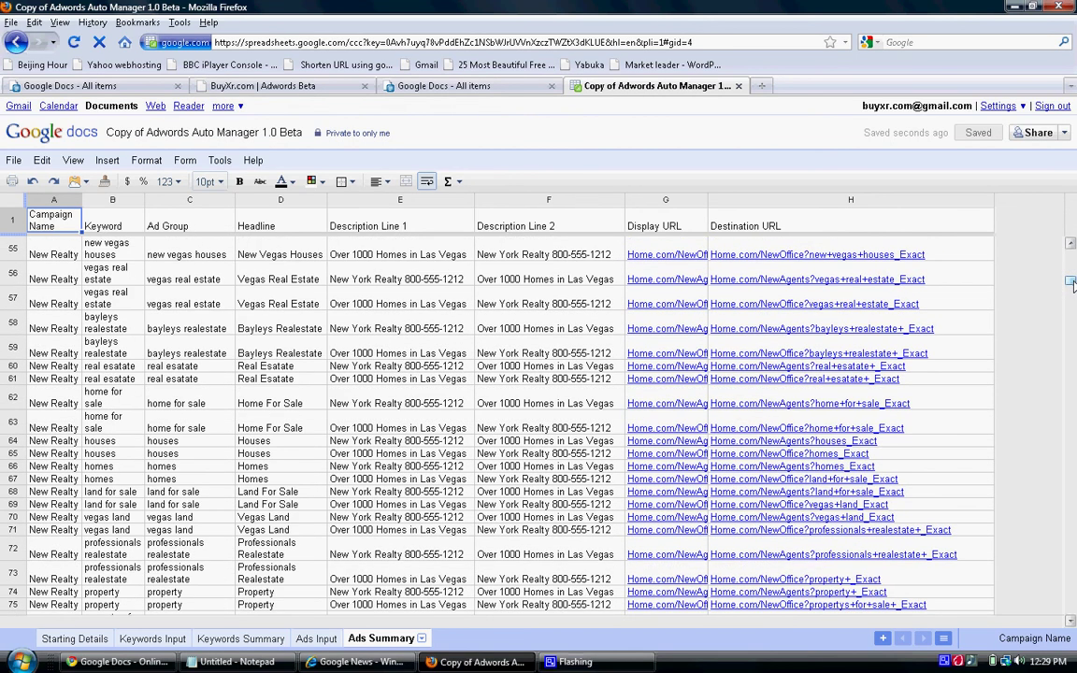